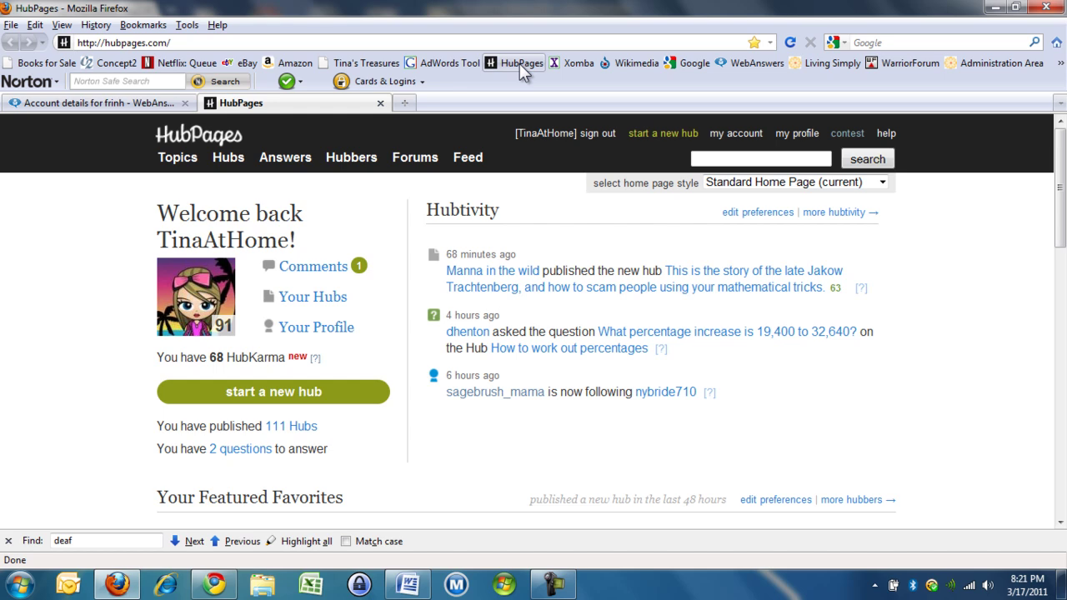
click(742, 138)
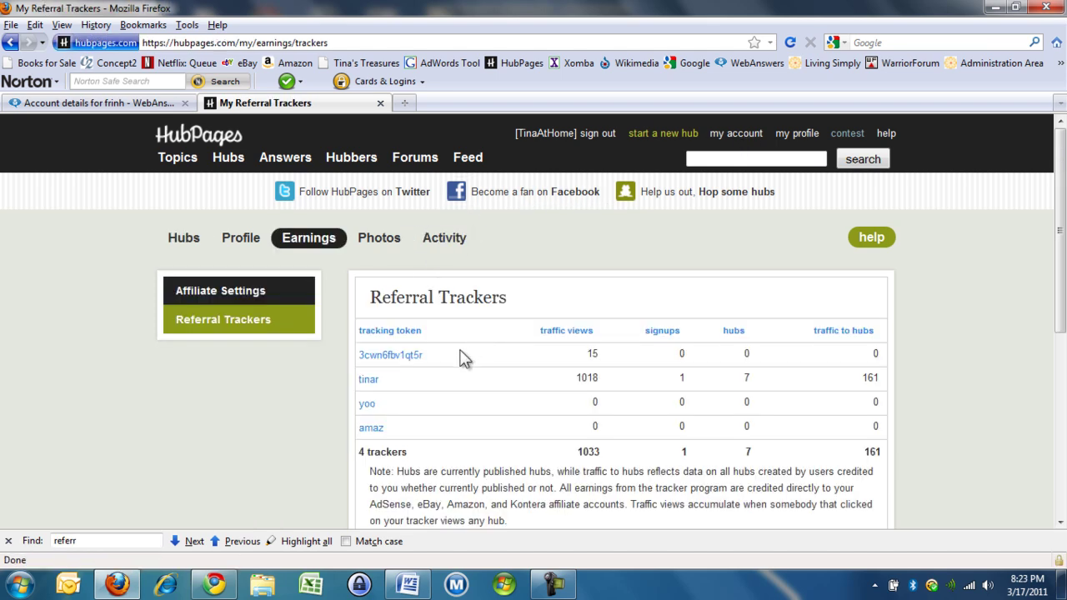
drag(449, 363, 361, 371)
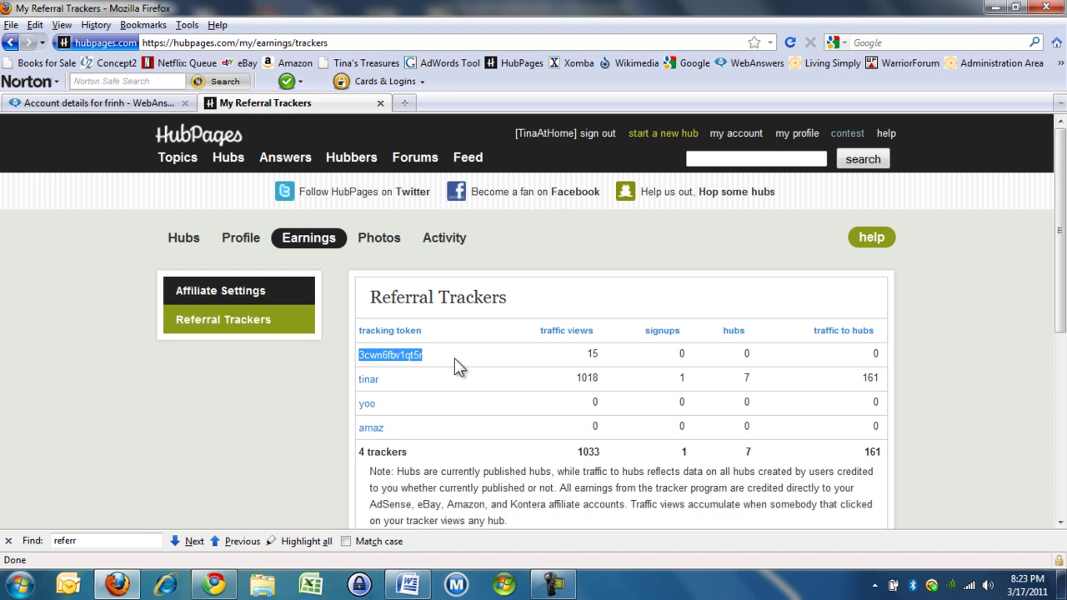
click(405, 386)
mouse_move(405, 384)
mouse_down()
mouse_move(329, 382)
mouse_move(390, 381)
mouse_up()
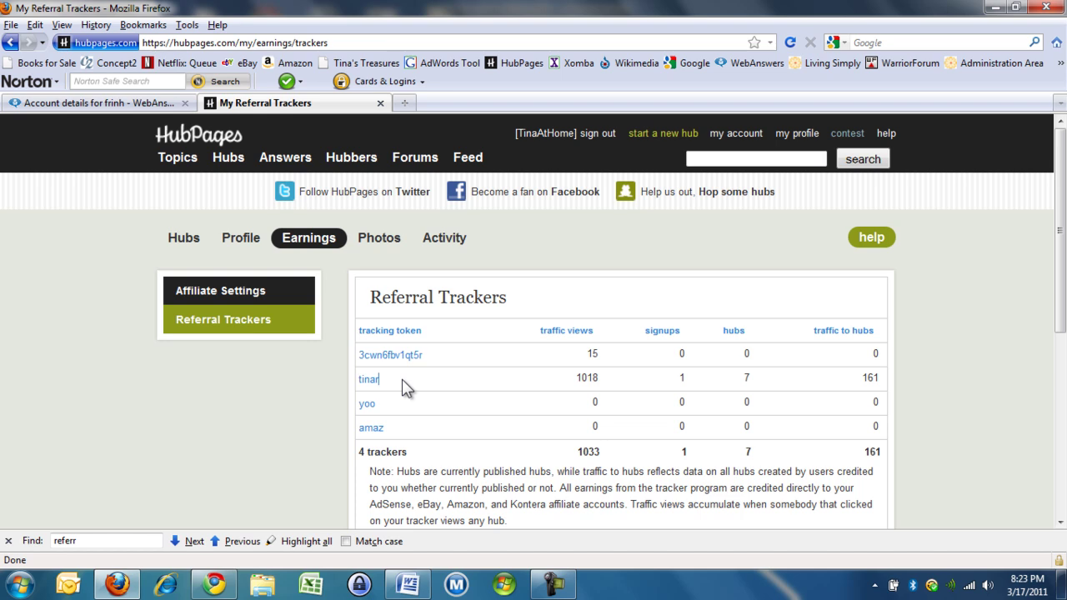
click(141, 106)
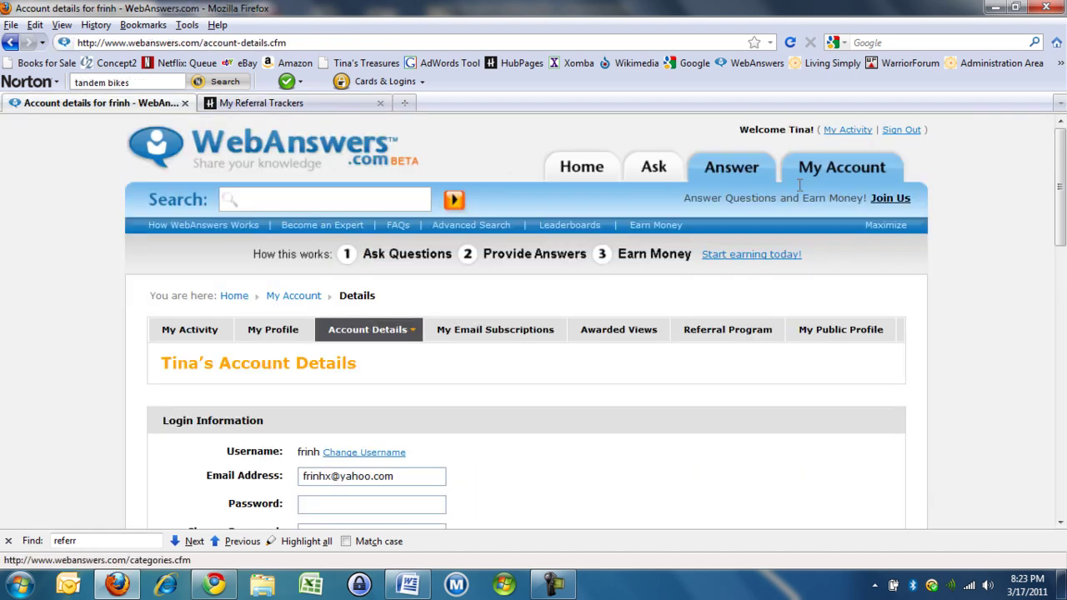
Step: Show WebAnswers' My Tracking Tokens table: nine tokens, 116 impressions, 35 new signups
click(750, 331)
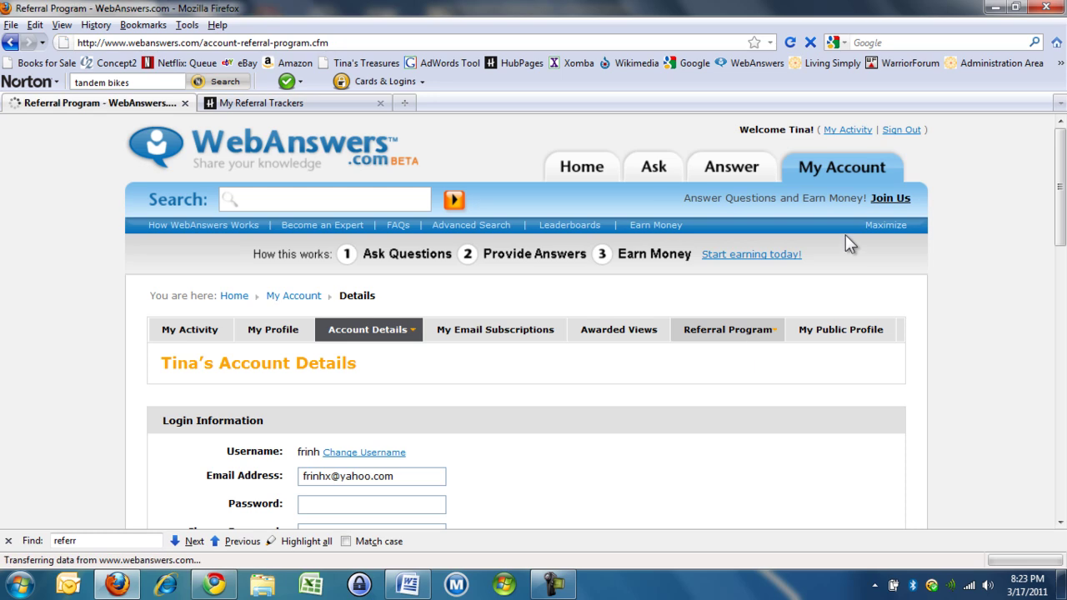
scroll(846, 240, down, 4)
scroll(845, 235, down, 2)
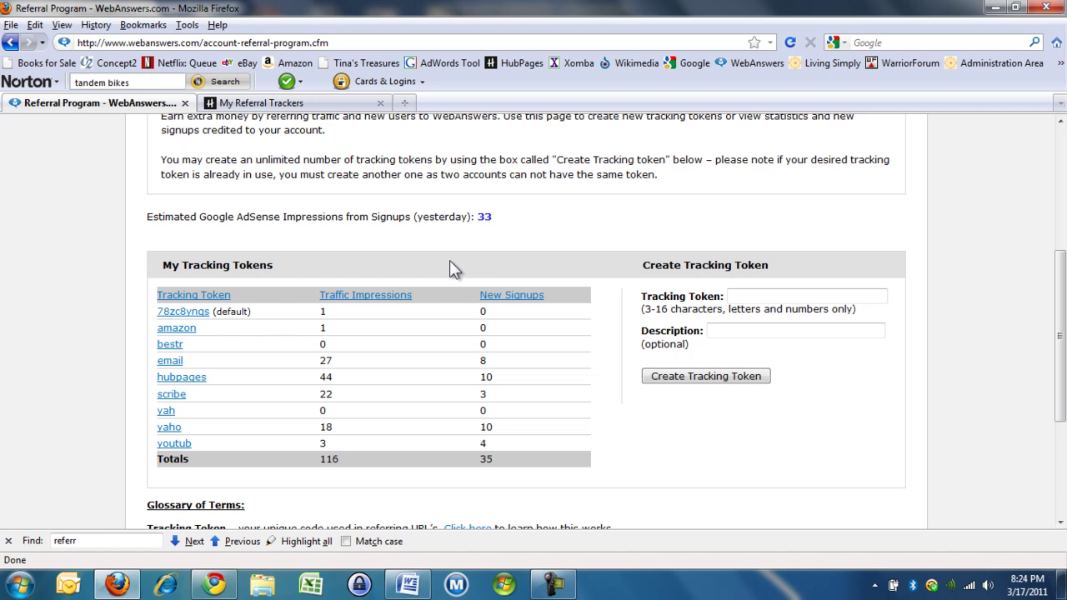
Step: Try creating the WebAnswers tracking token tjr, which is rejected as already taken
click(809, 297)
text(tjr)
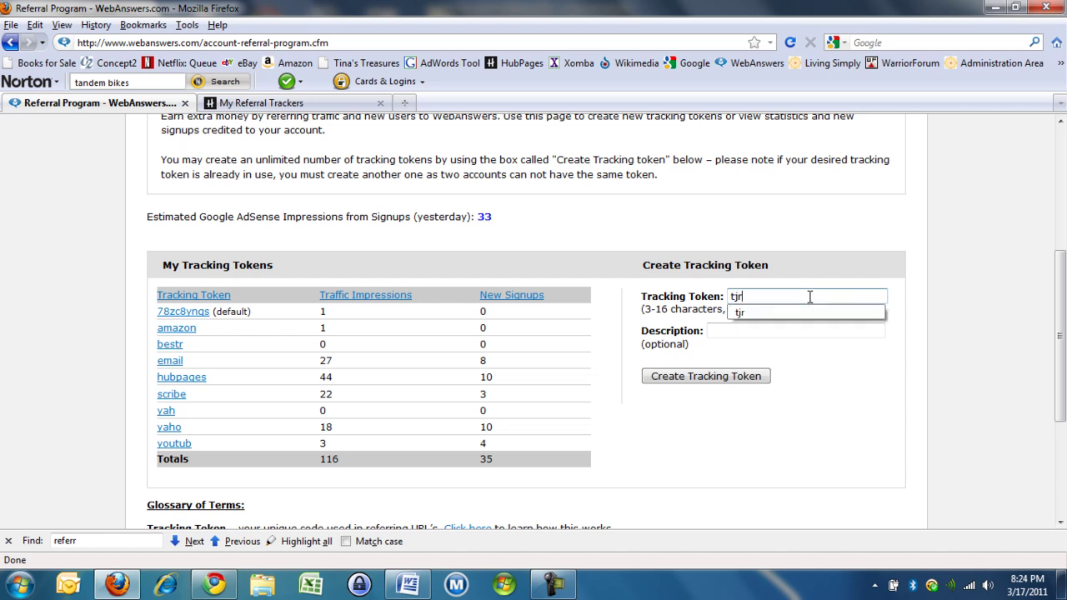
click(715, 376)
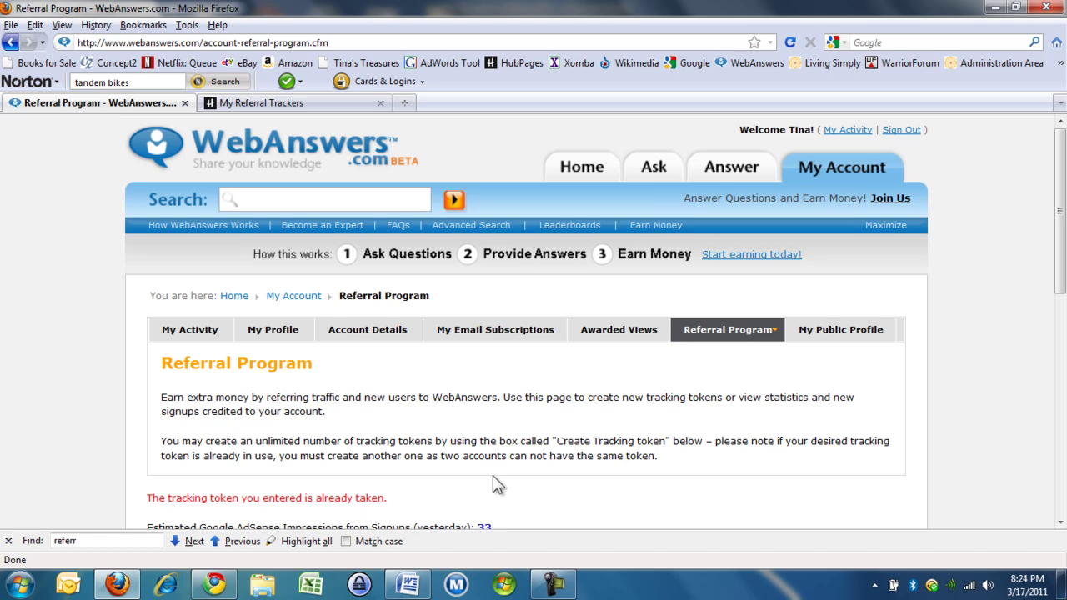
Step: Scroll through the glossary, then minimize Firefox to reveal the Chrome question page
scroll(493, 476, down, 8)
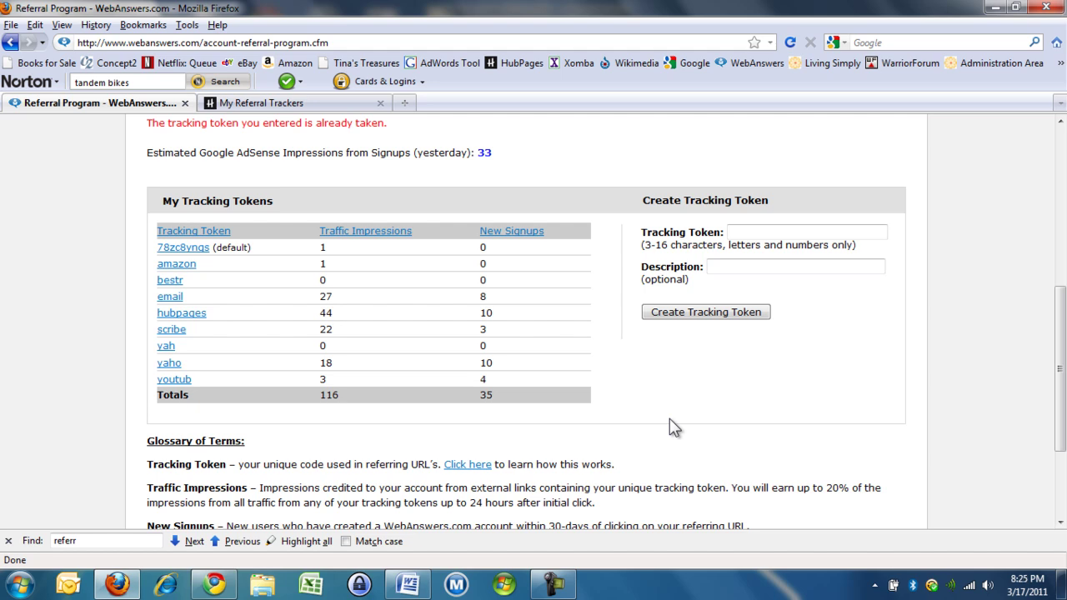
scroll(674, 427, down, 2)
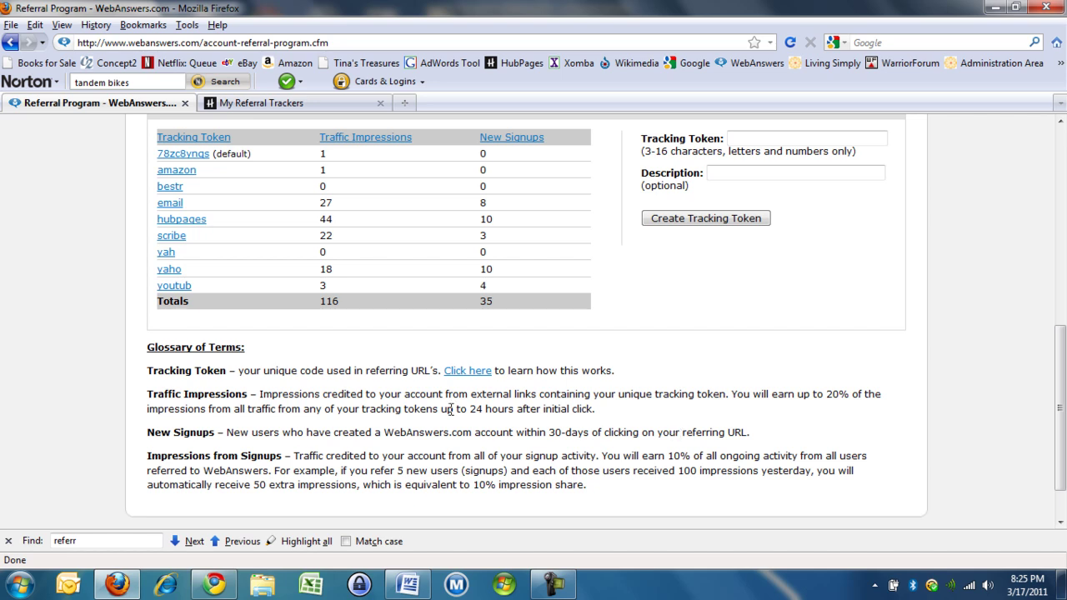
click(125, 588)
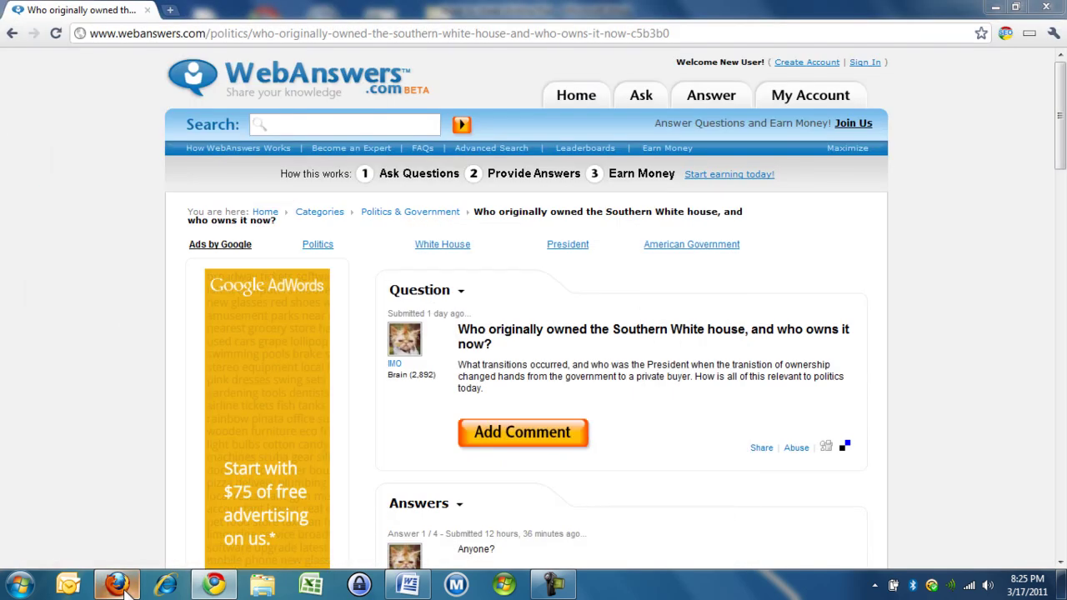
Step: Restore Firefox on the HubPages My Referral Trackers tab (four tokens, 1033 views)
click(125, 587)
click(309, 105)
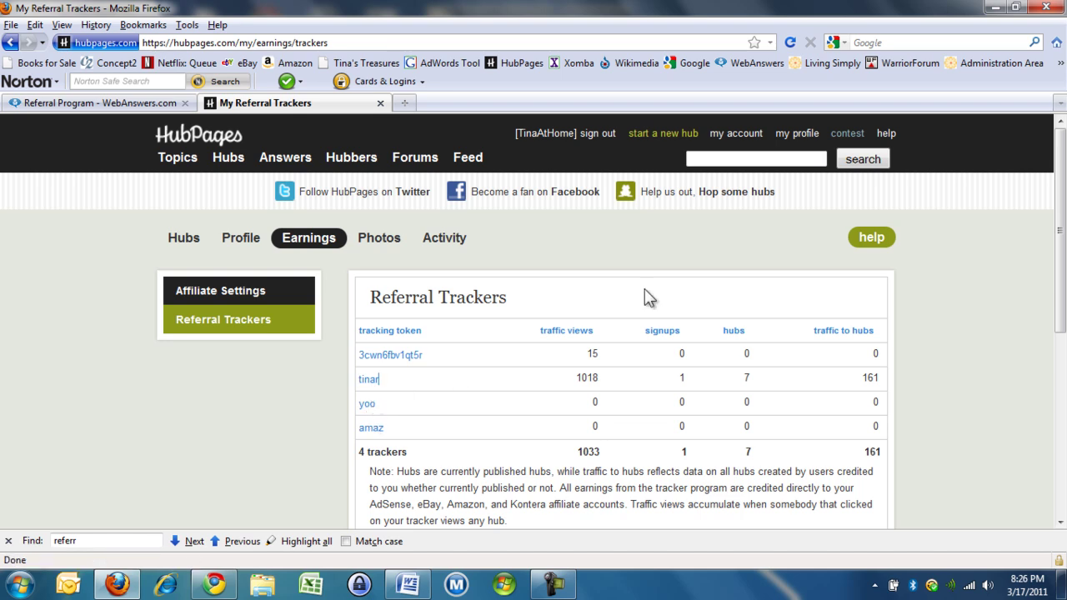
Step: Open the 'Restaurants on Main Street in Pleasanton, CA' hub from My Hub Statistics
click(735, 135)
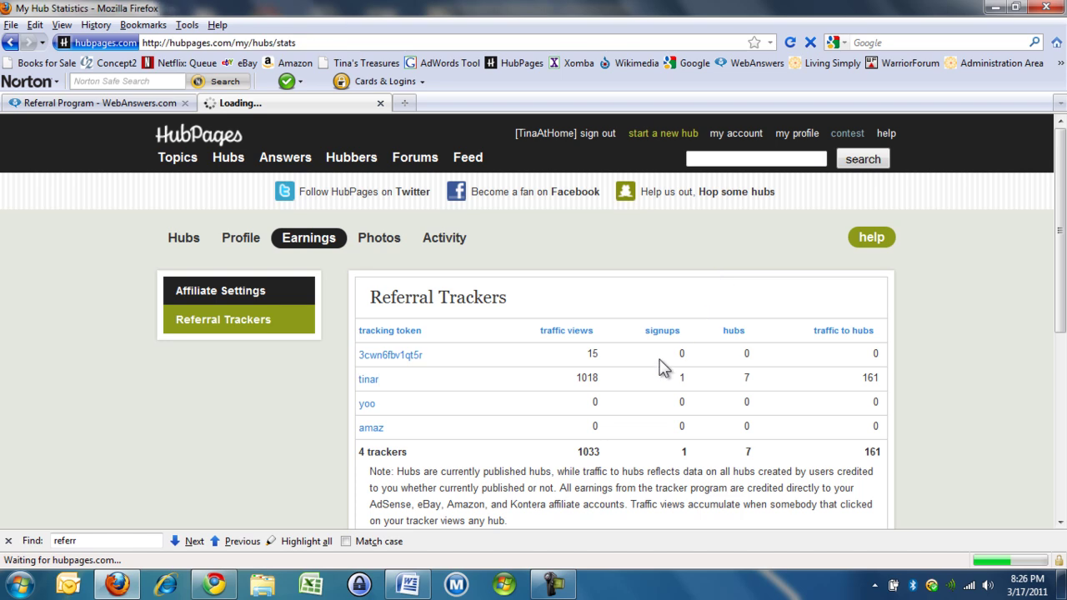
scroll(656, 359, down, 5)
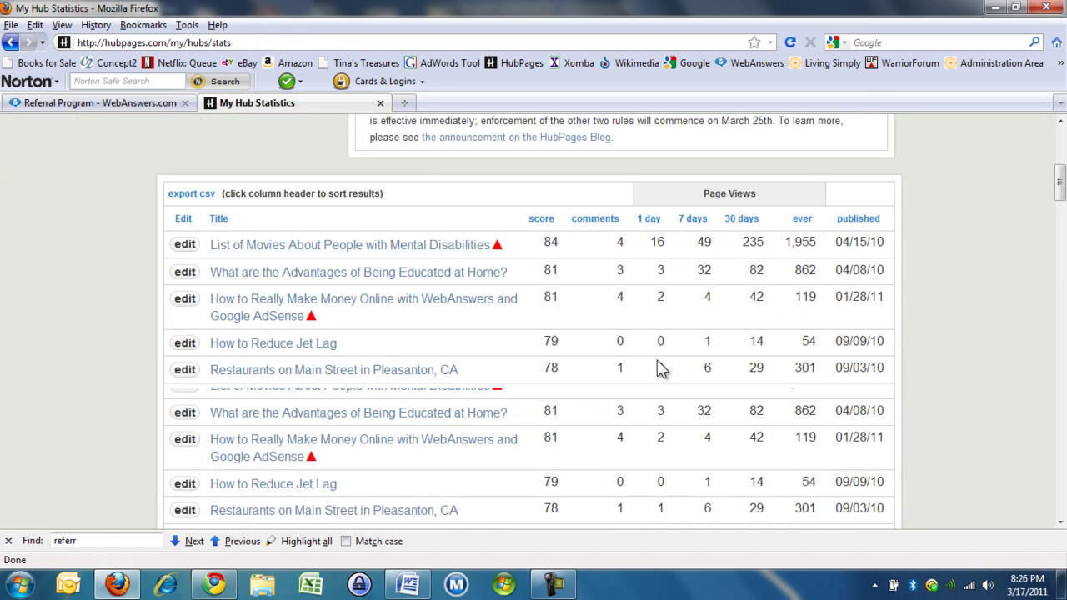
click(375, 373)
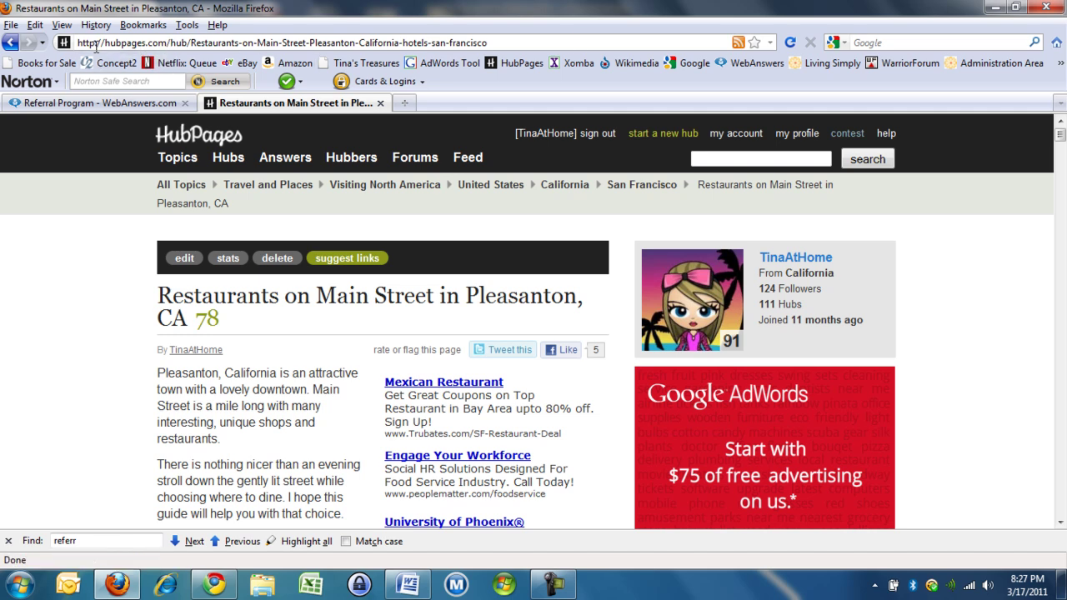
click(170, 45)
click(170, 45)
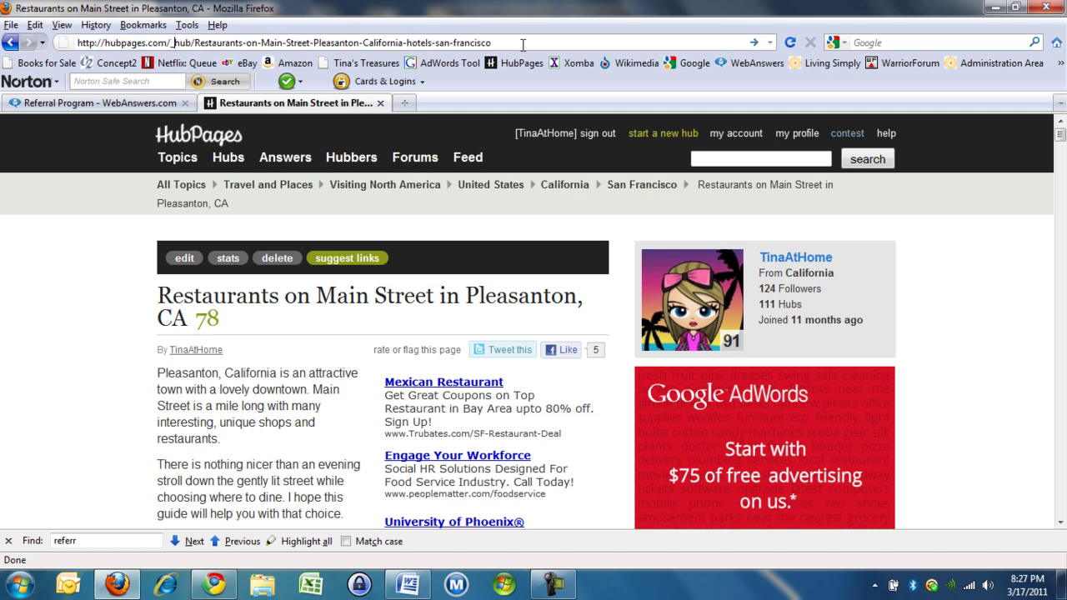
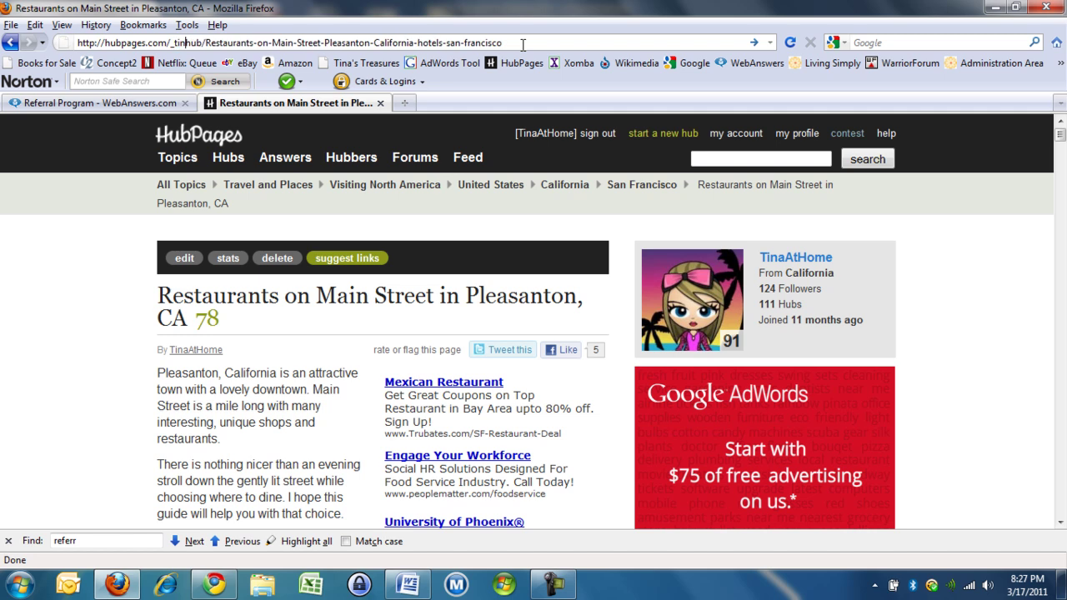
key(Return)
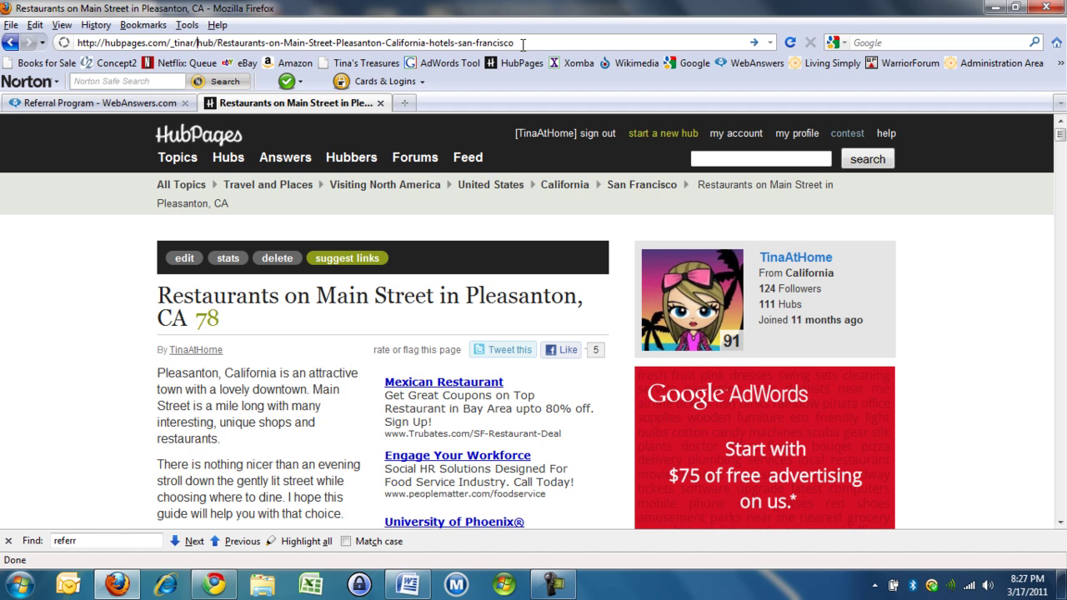
Step: Copy the full tracked hub URL and switch to the Chrome question page
click(521, 41)
drag(521, 41, 52, 44)
key(ctrl+c)
right_click(100, 48)
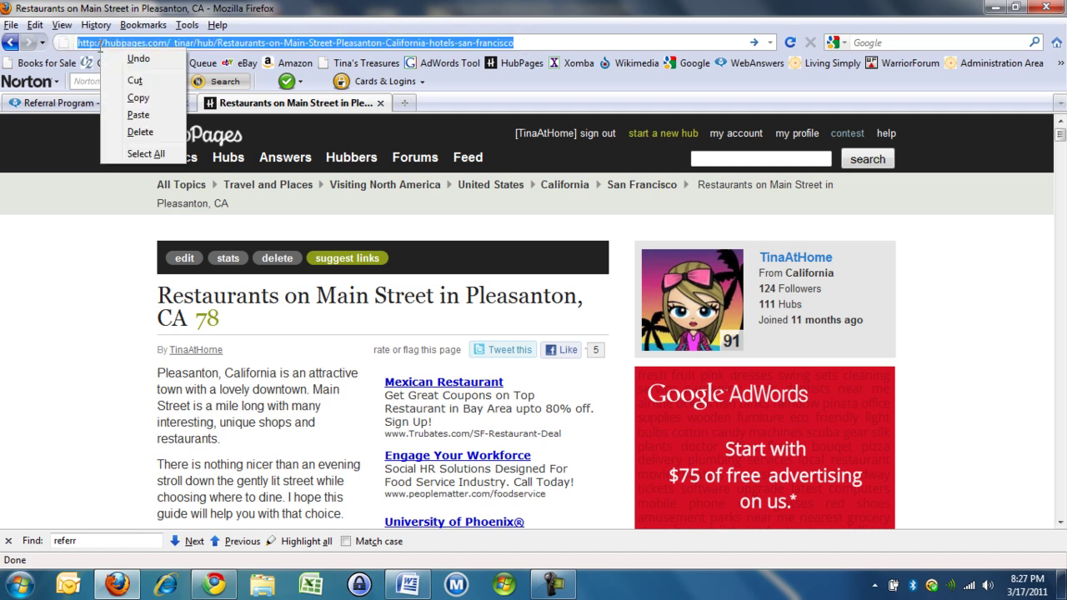
click(144, 99)
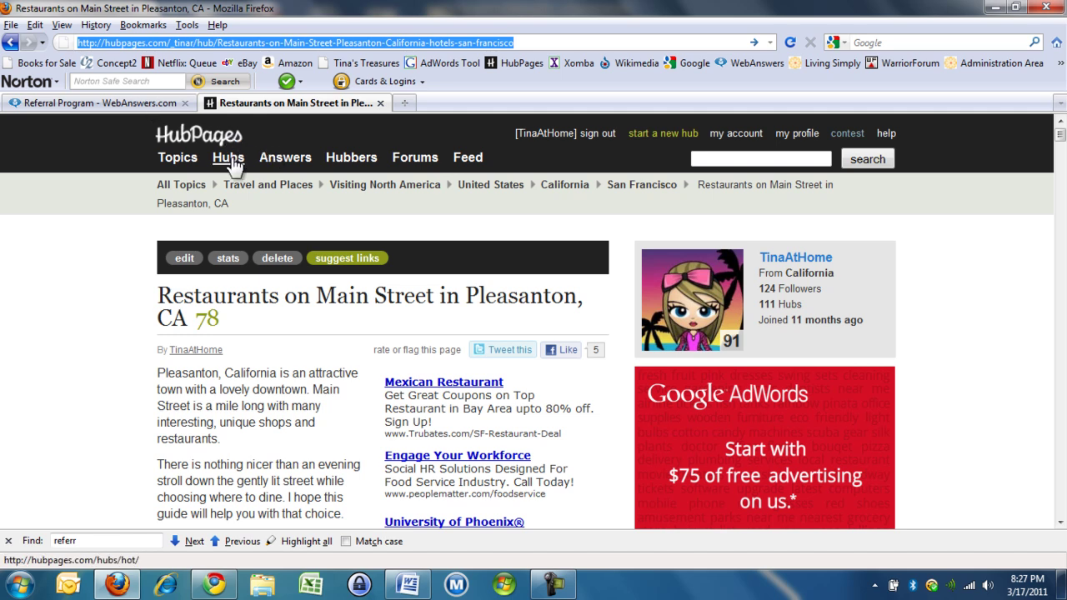
click(215, 584)
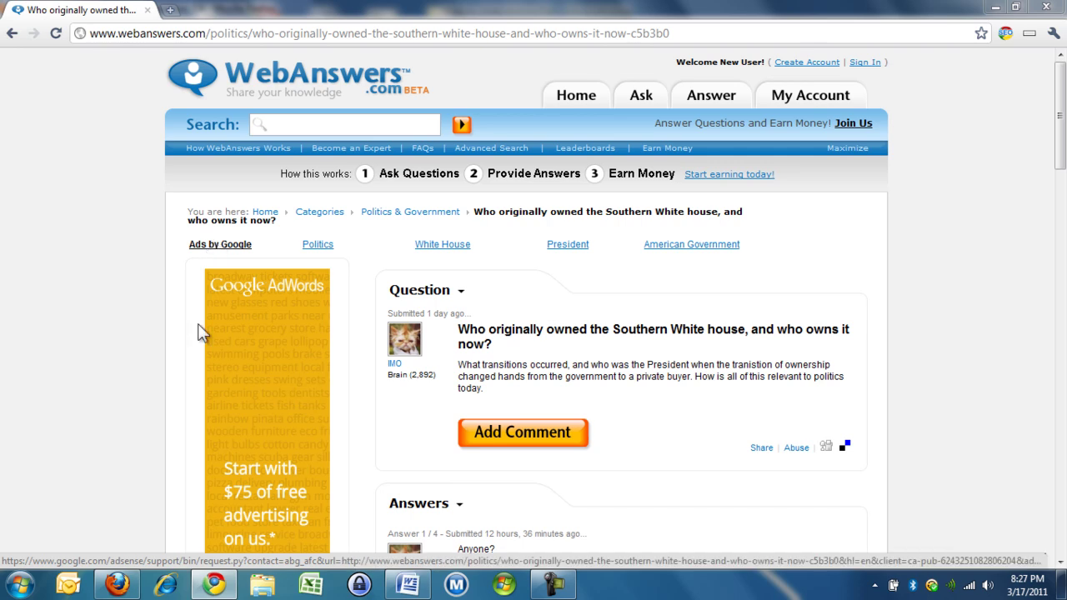
Step: Check the Restaurants hub in Firefox, going back to statistics and forward again
click(117, 583)
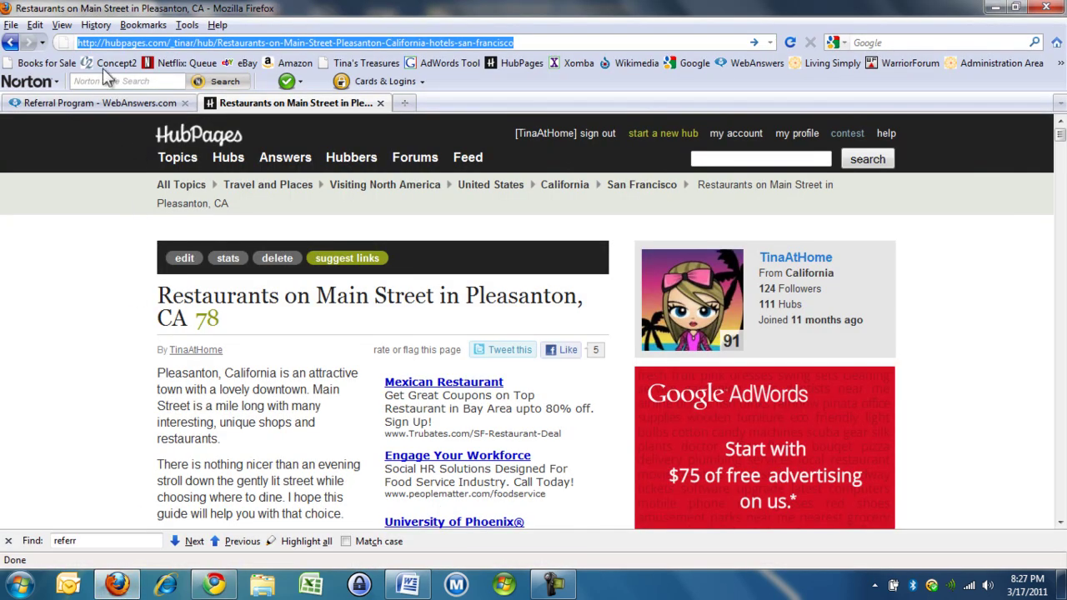
click(616, 42)
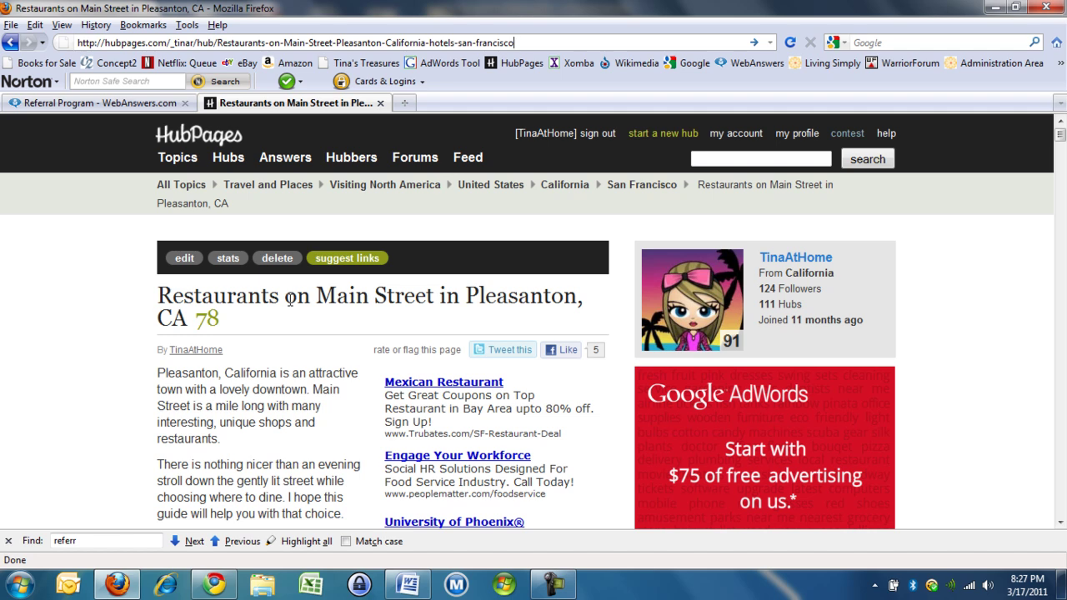
click(10, 44)
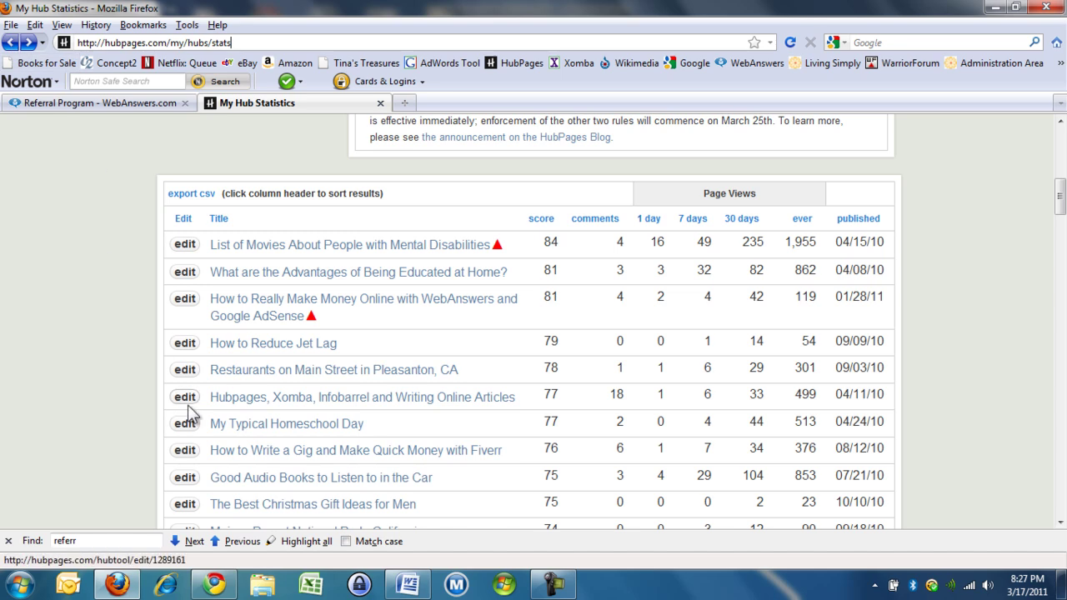
click(30, 43)
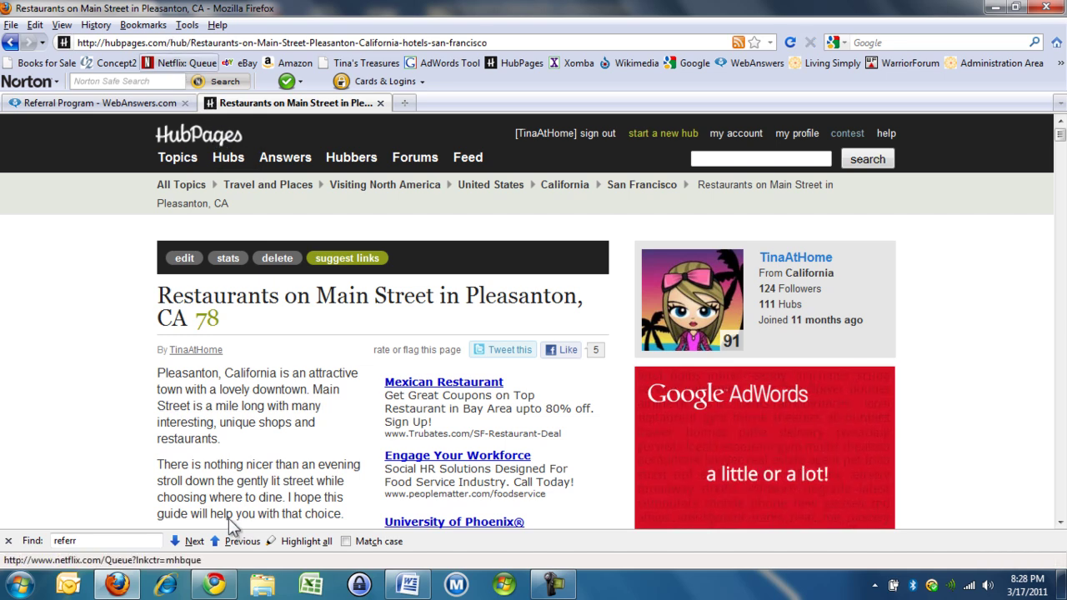
Step: Paste the copied tracked hub URL into Chrome's address bar and load it
click(214, 586)
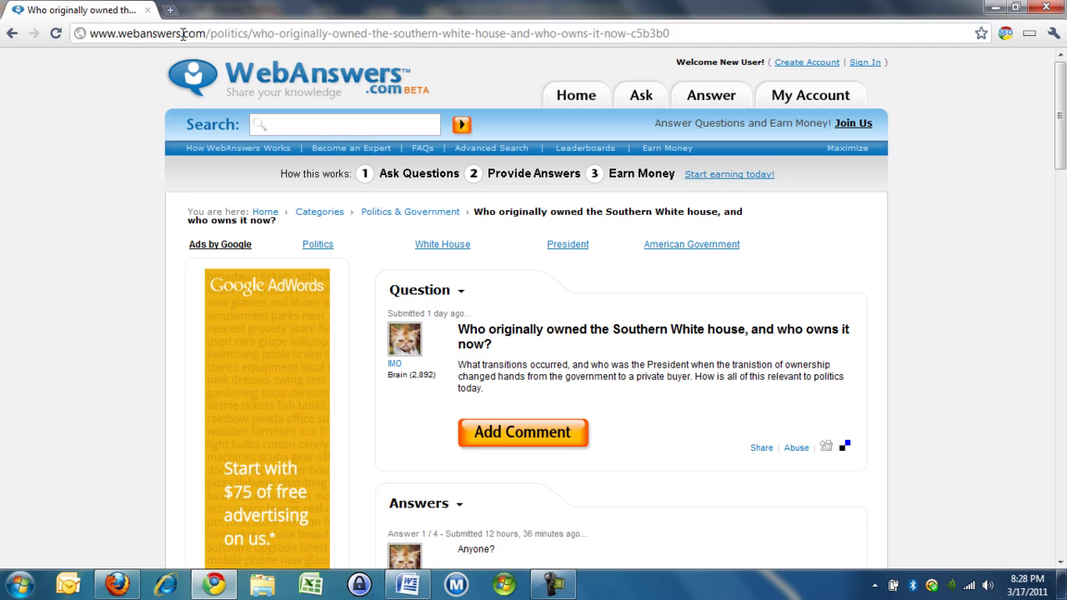
right_click(183, 34)
click(220, 102)
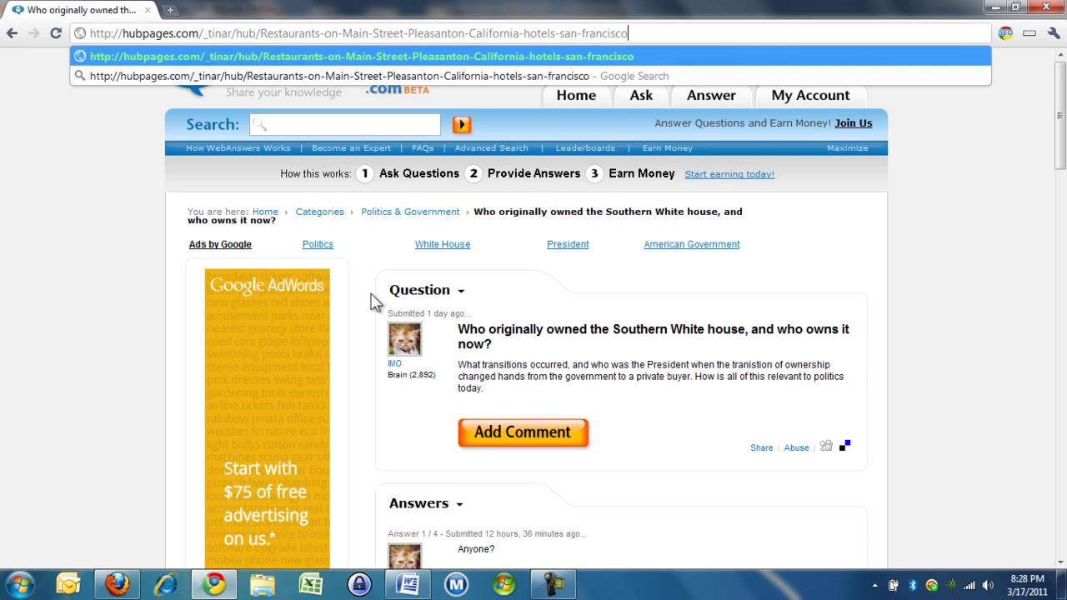
key(Return)
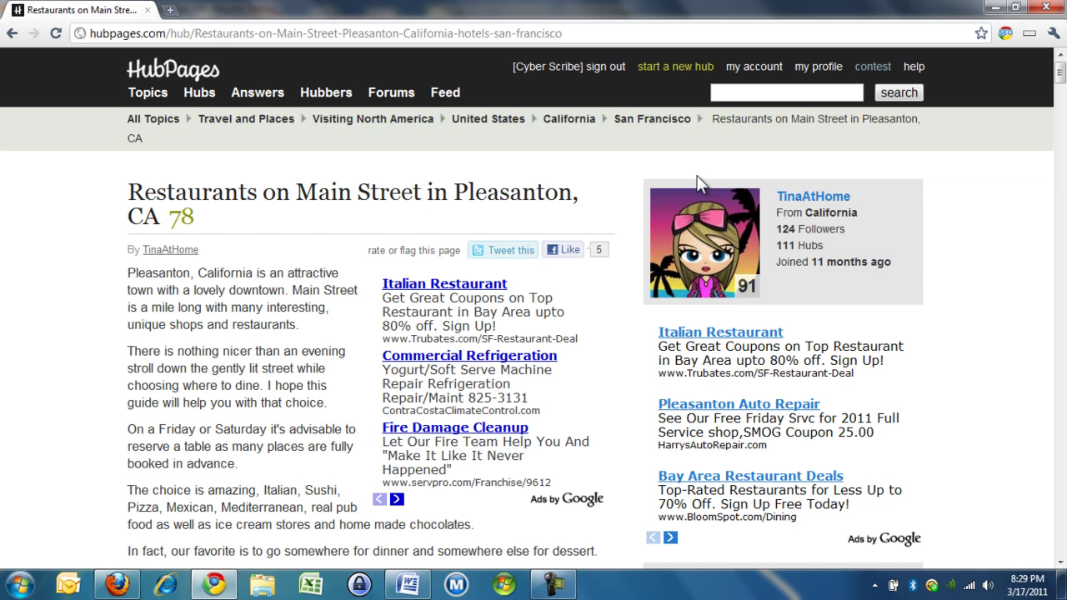
Step: Go to Earnings > Referral Trackers and scroll to the Create a New Tracker form
click(767, 73)
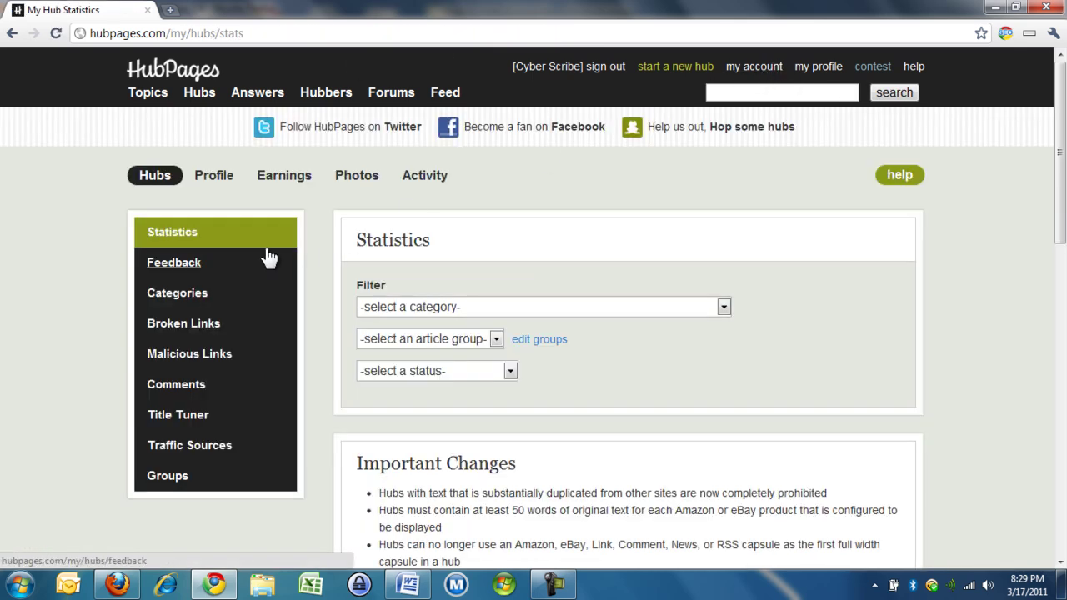
click(278, 182)
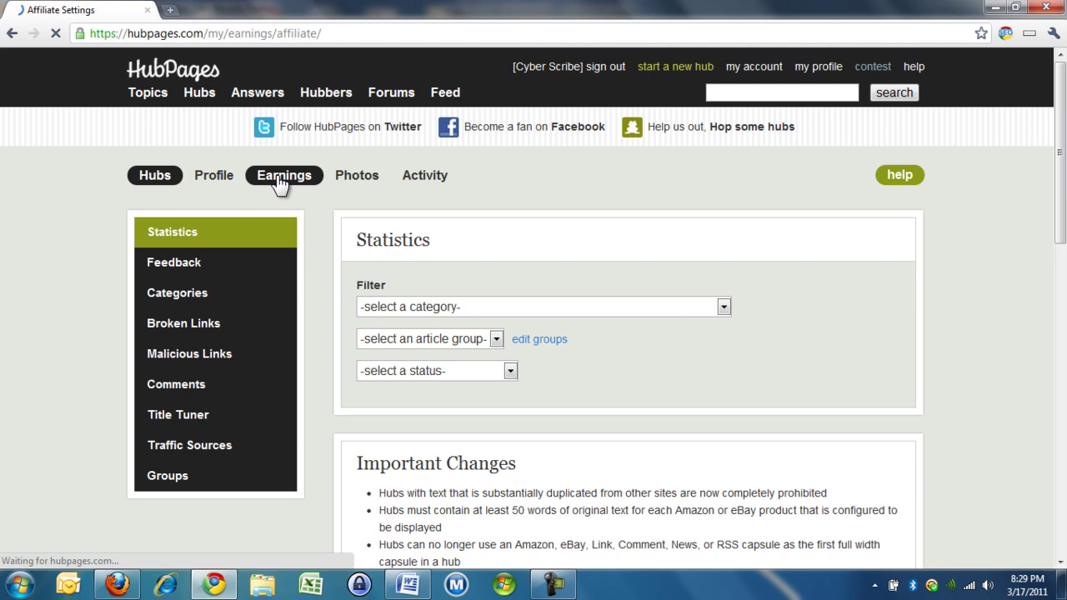
click(217, 265)
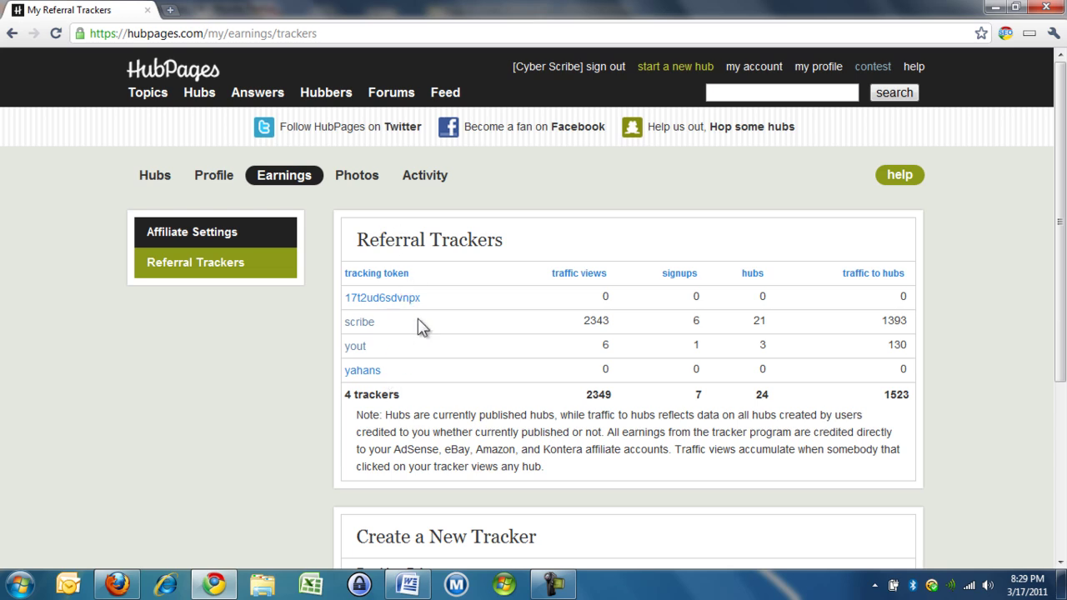
scroll(444, 378, down, 2)
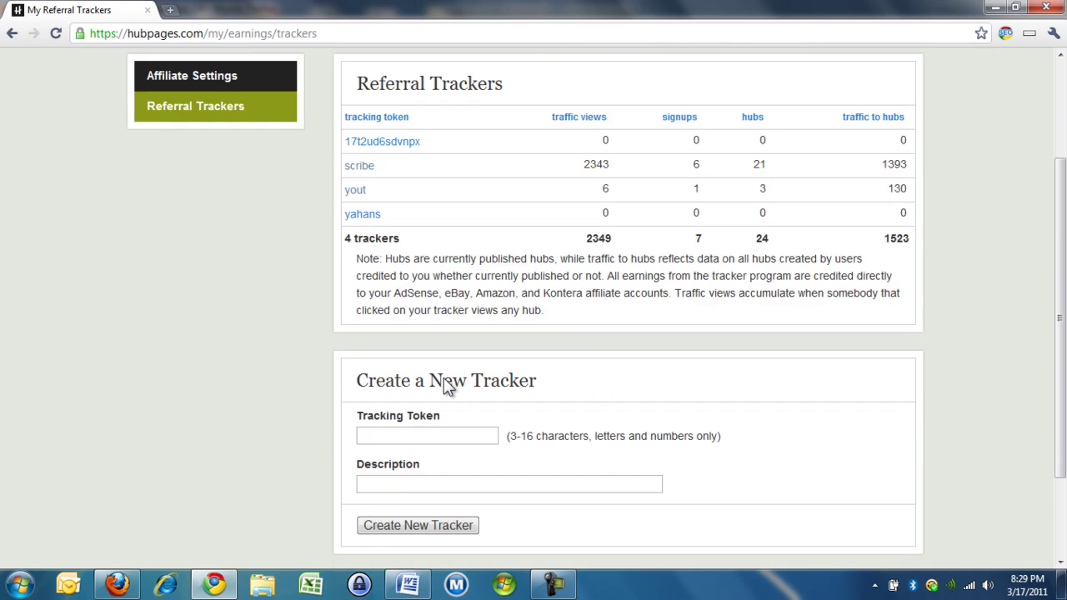
Step: Try creating tracker 'tina', rejected with 'Sorry that token already exists'
click(482, 434)
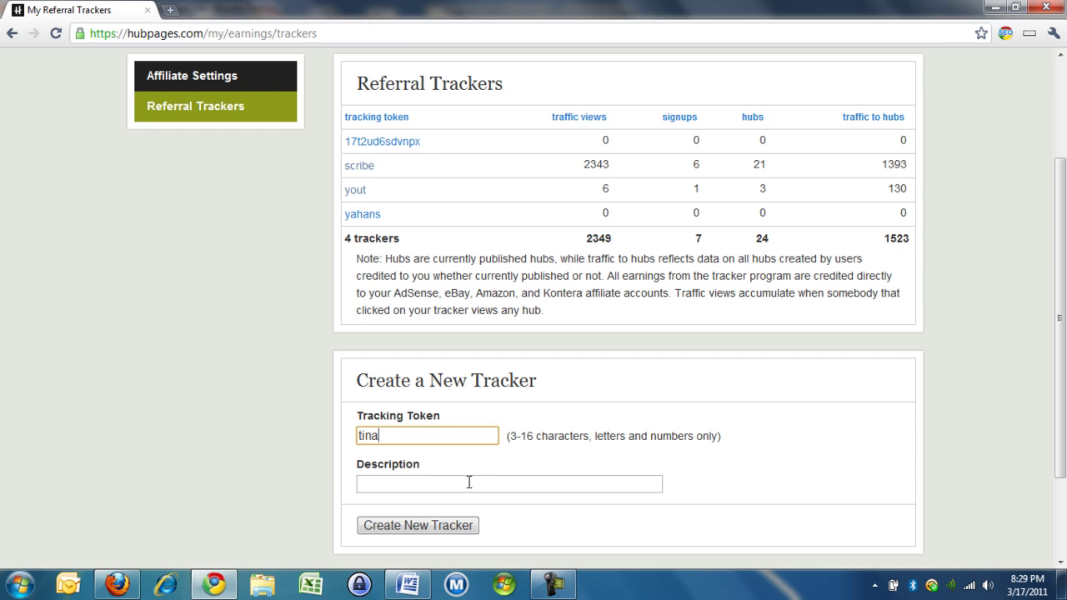
click(451, 526)
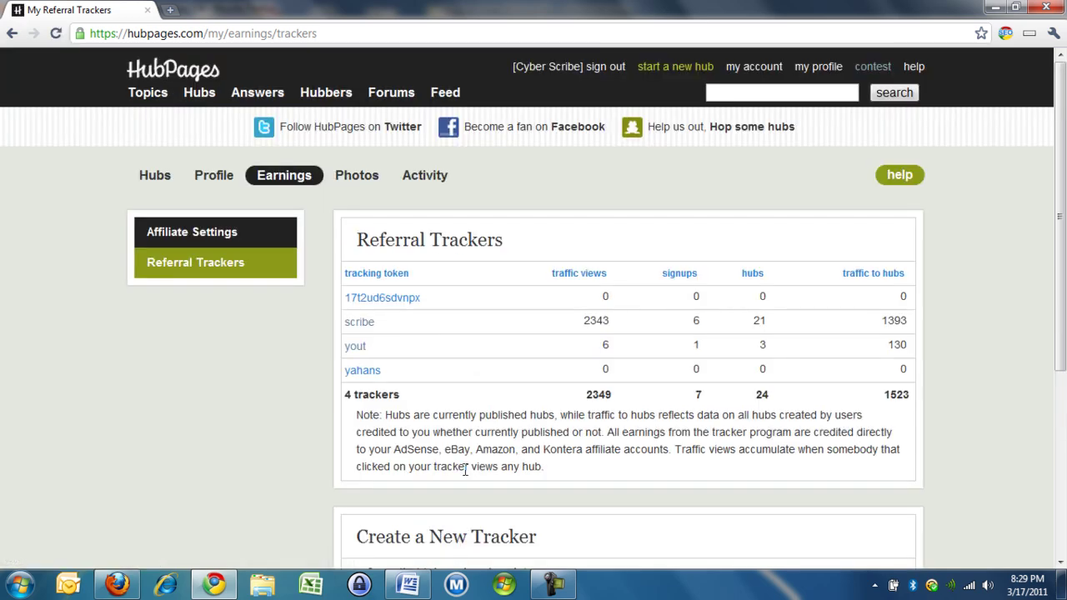
scroll(464, 472, down, 2)
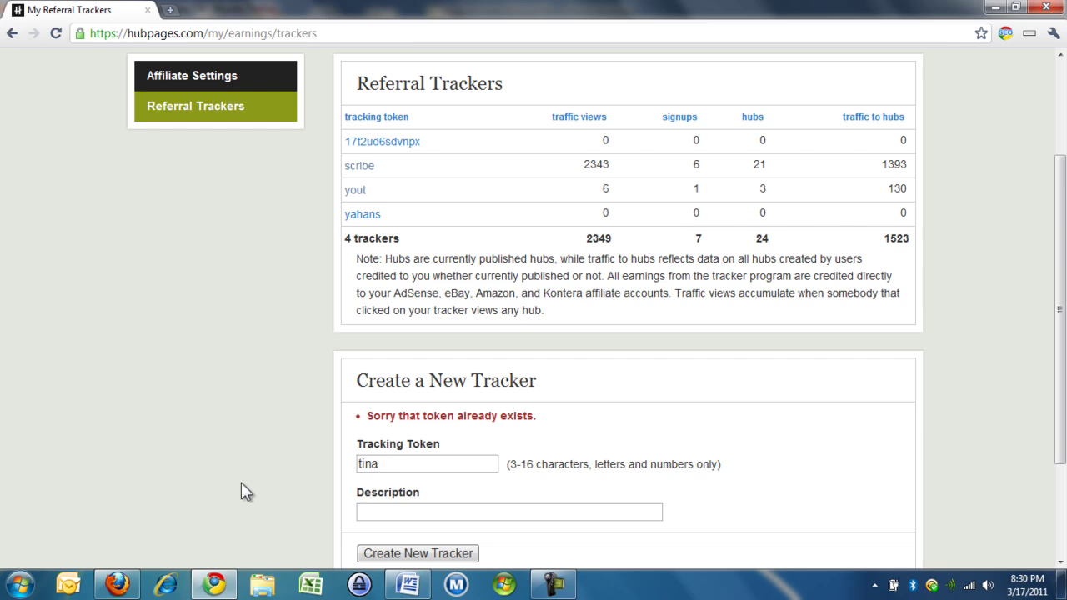
mouse_move(129, 588)
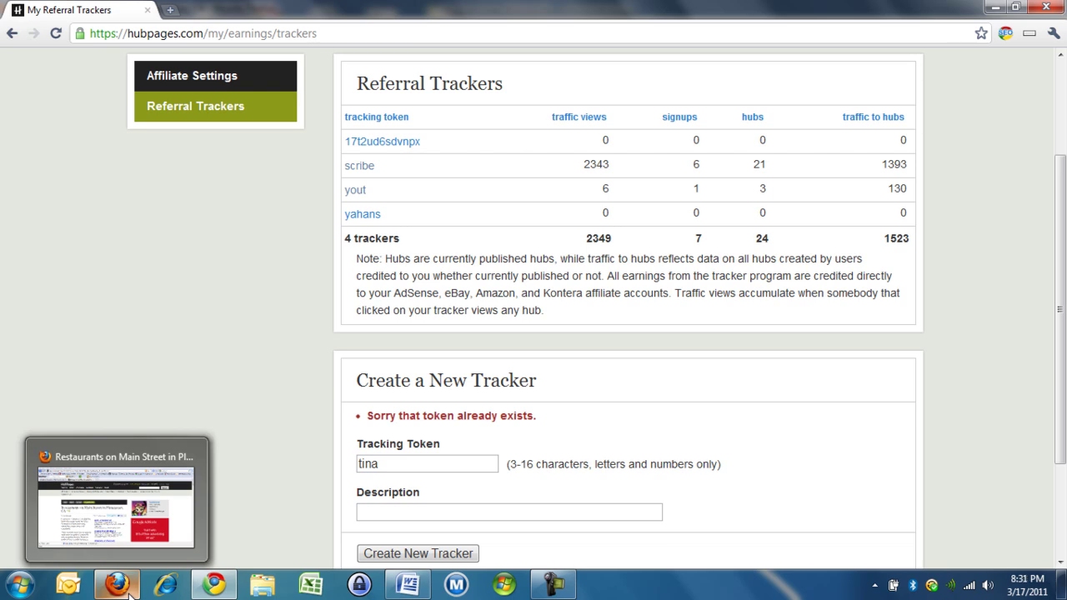
Step: Open the 'email' token's details showing 8 referred users, 25 questions and 371 answers
click(123, 589)
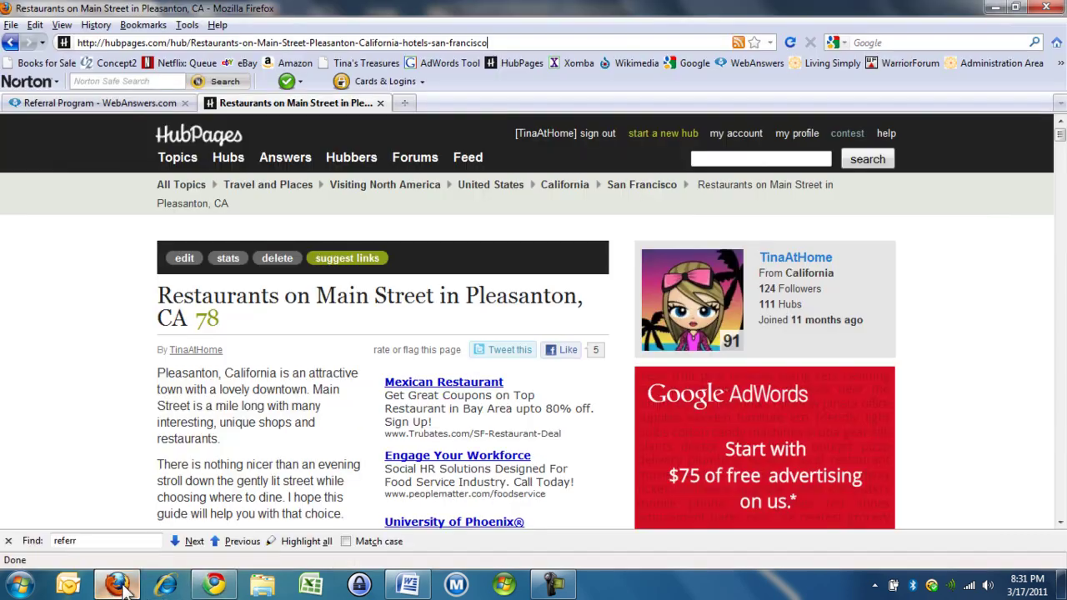
click(117, 103)
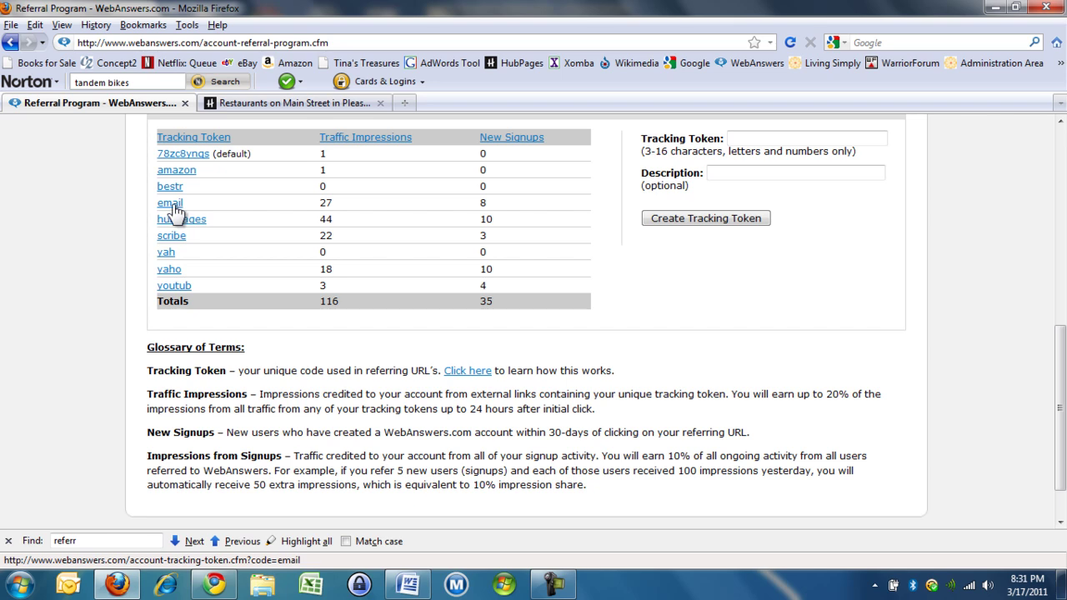
click(176, 211)
scroll(253, 279, down, 4)
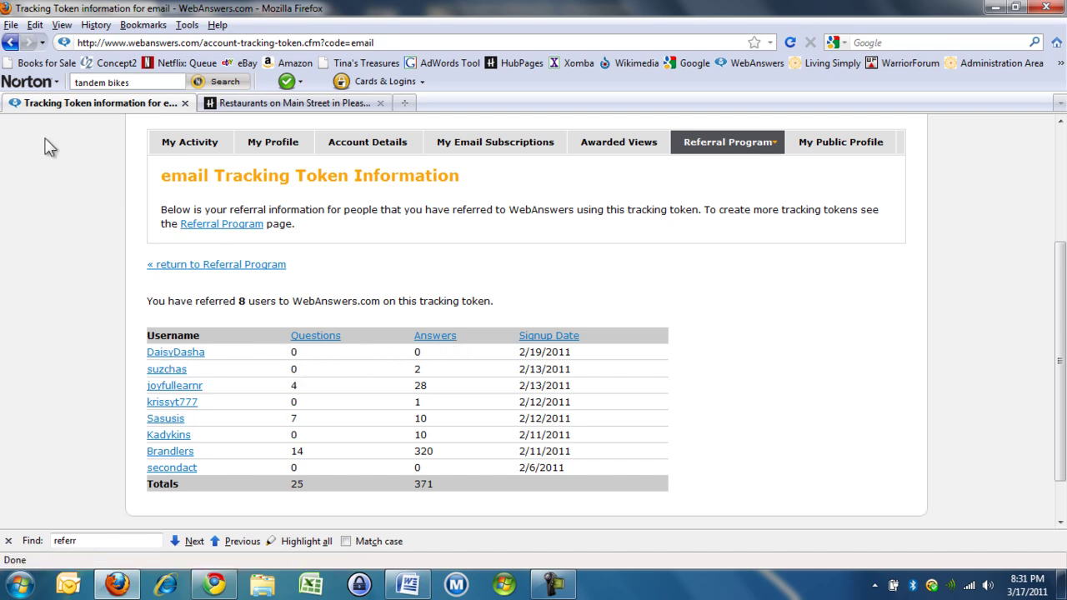
Step: Go back to the Referral Program page, where the youtub token shows 3 impressions and 4 signups
click(11, 44)
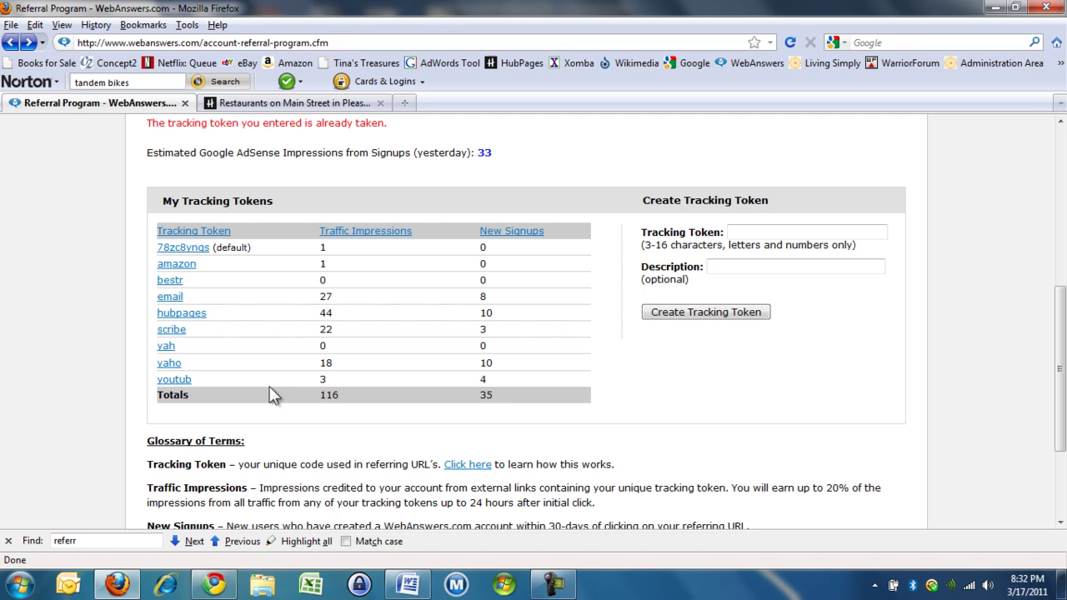
click(175, 381)
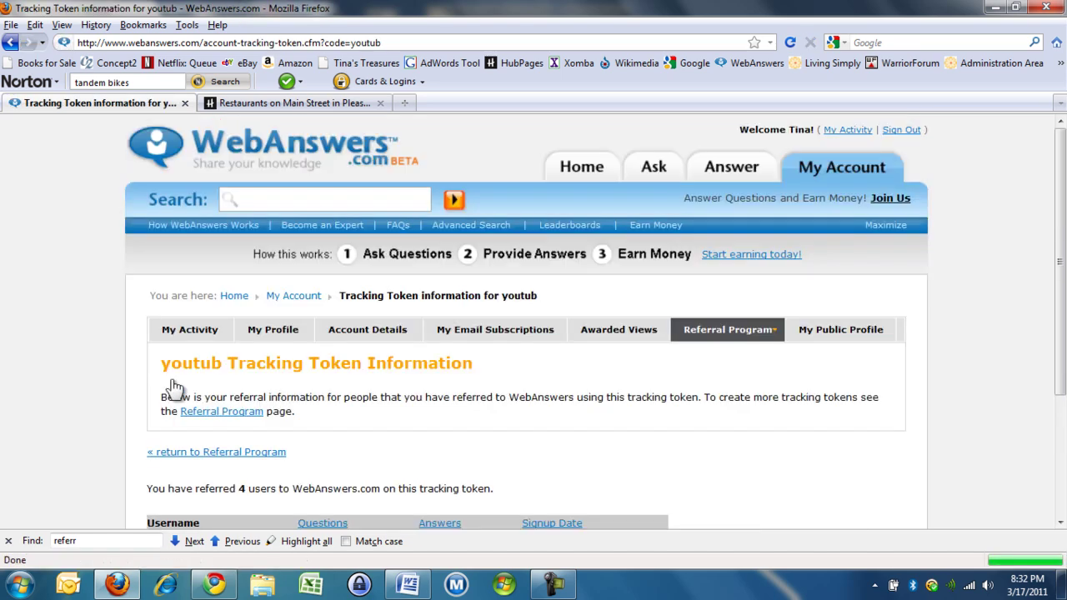
scroll(212, 417, down, 2)
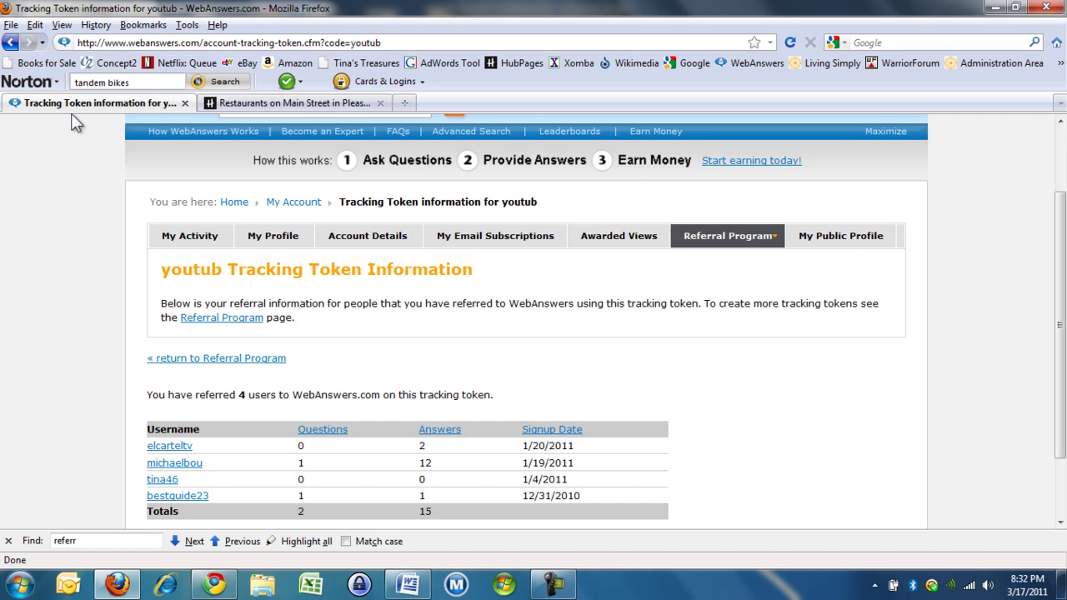
click(11, 44)
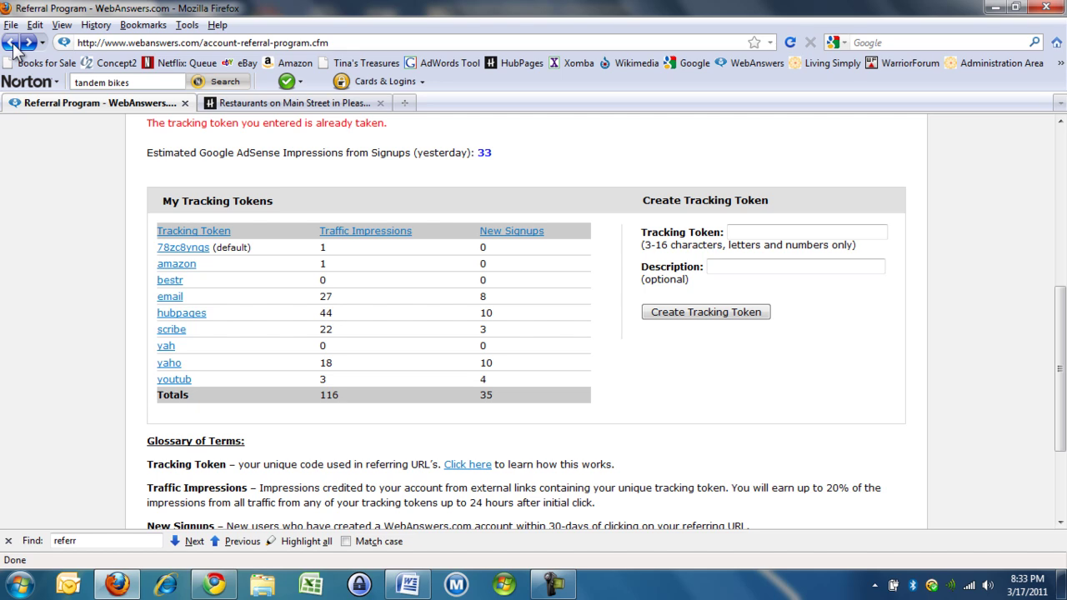
drag(1062, 321, 1051, 148)
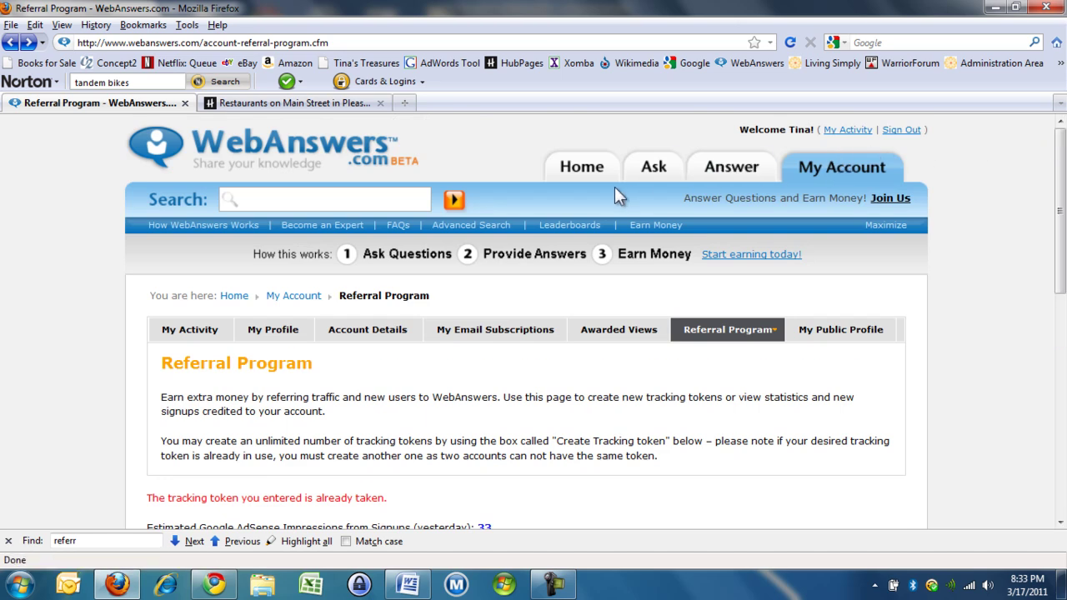
Step: From the WebAnswers home page, go through account activity to the member's public profile with its HubPages referral link
click(594, 172)
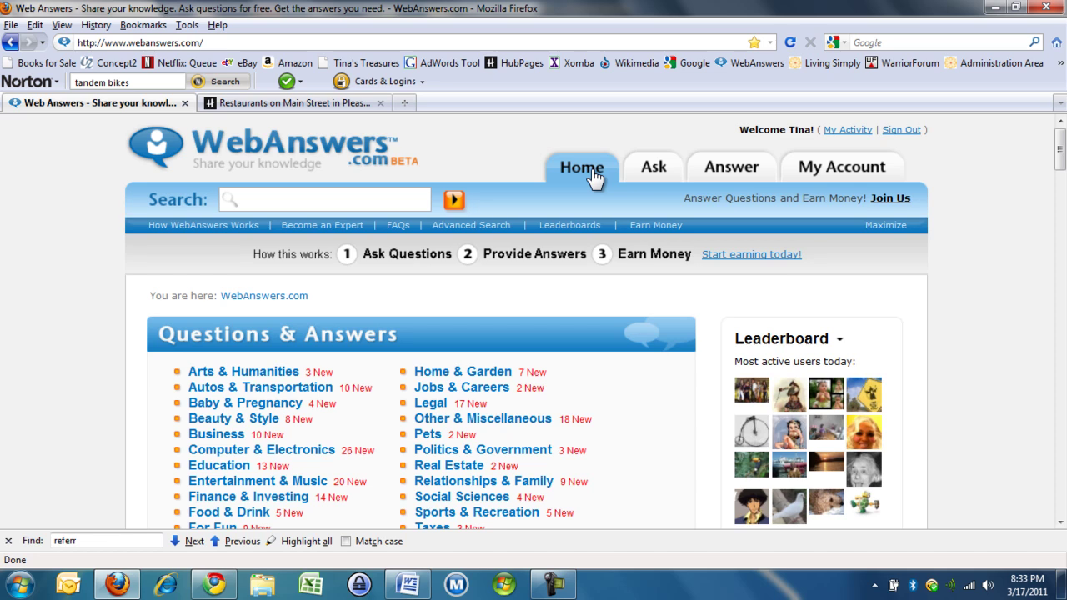
click(862, 171)
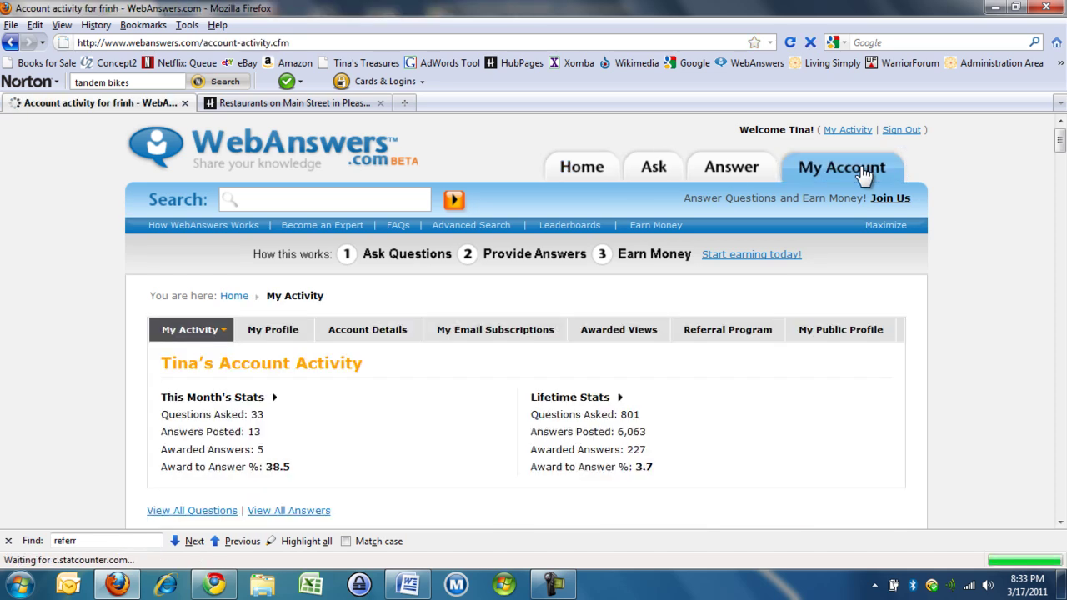
click(842, 334)
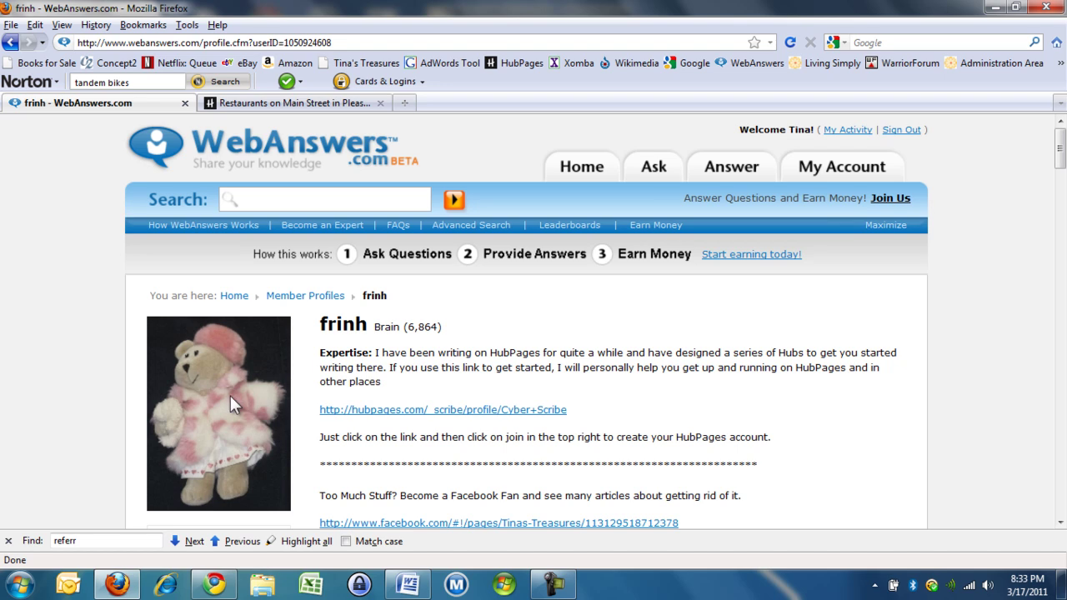
scroll(230, 395, down, 6)
scroll(220, 392, up, 5)
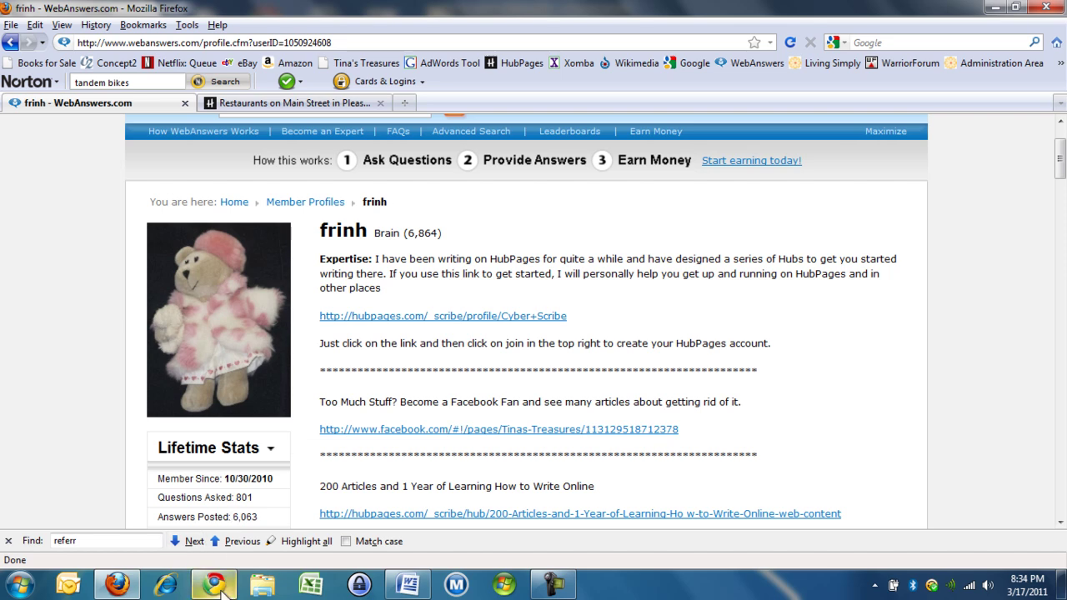
Step: Return to the 'Restaurants on Main Street in Pleasanton, CA' hub and go to 'my profile'
mouse_move(129, 590)
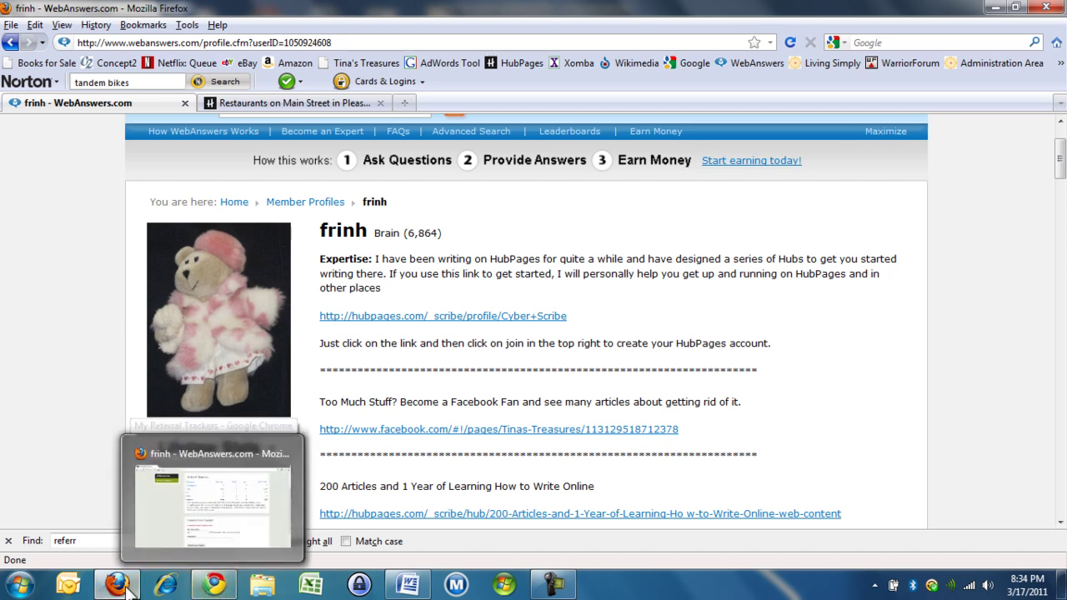
click(247, 104)
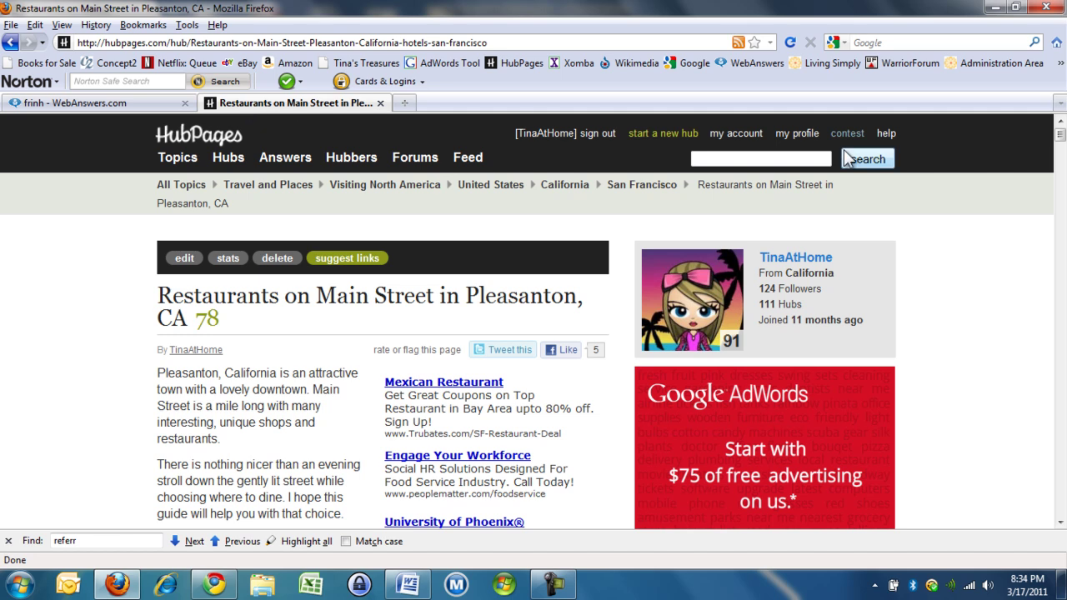
click(797, 135)
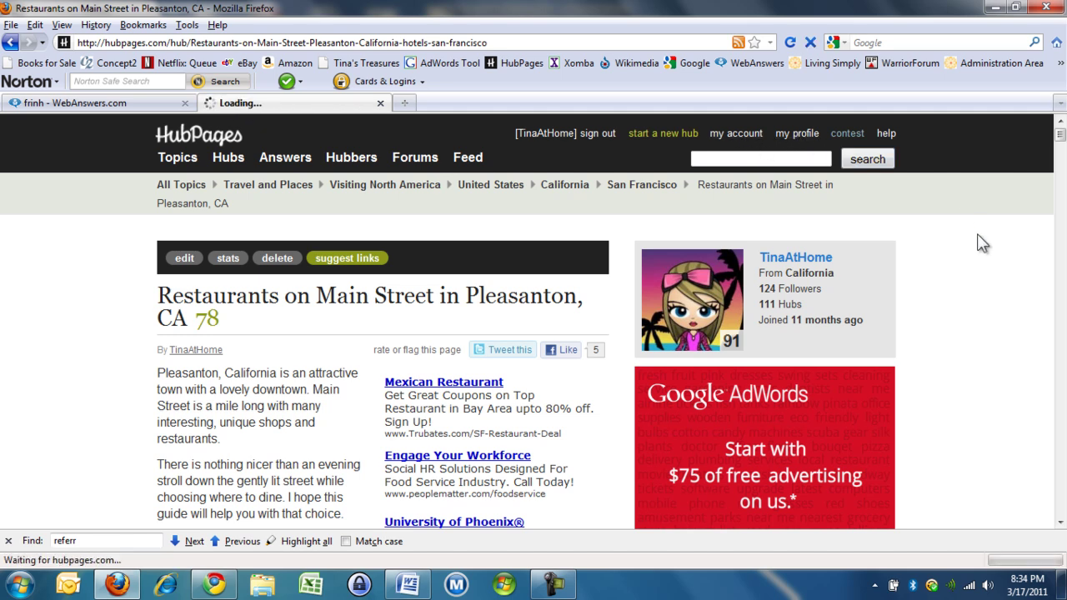